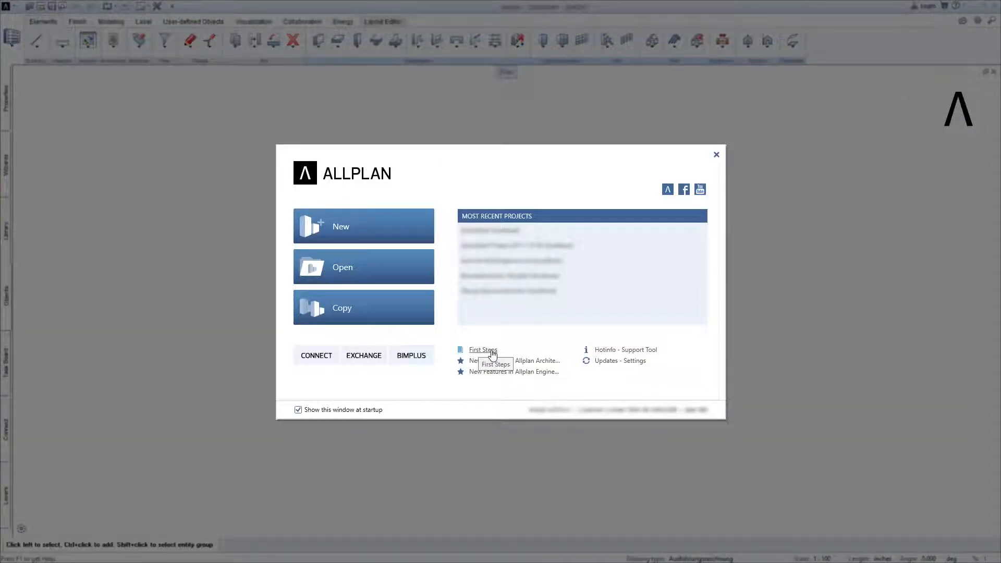
Create a new project named QuickStart 01 based on the QuickStart project template
{"action": "left_click", "coordinate": [717, 157]}
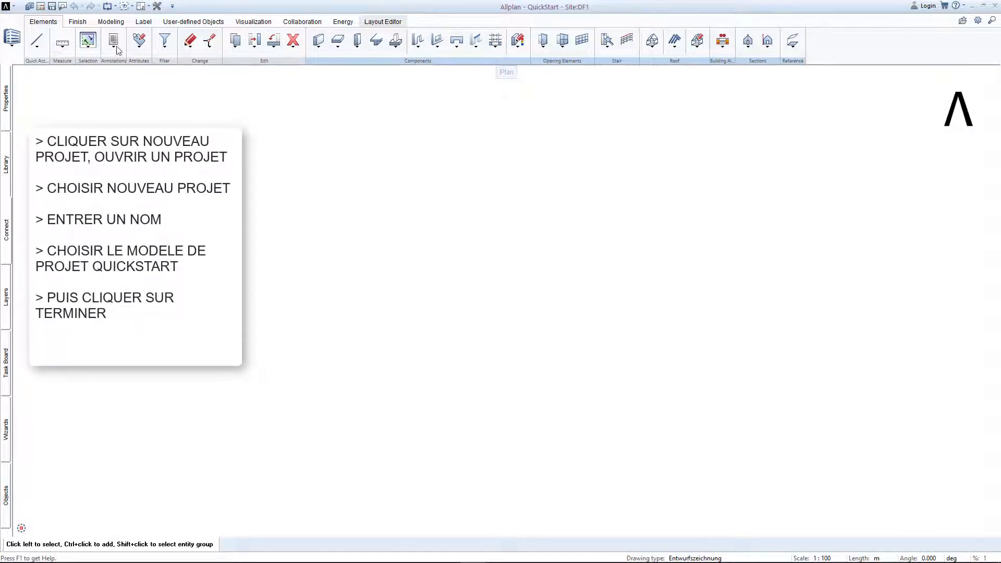
{"action": "left_click", "coordinate": [31, 6]}
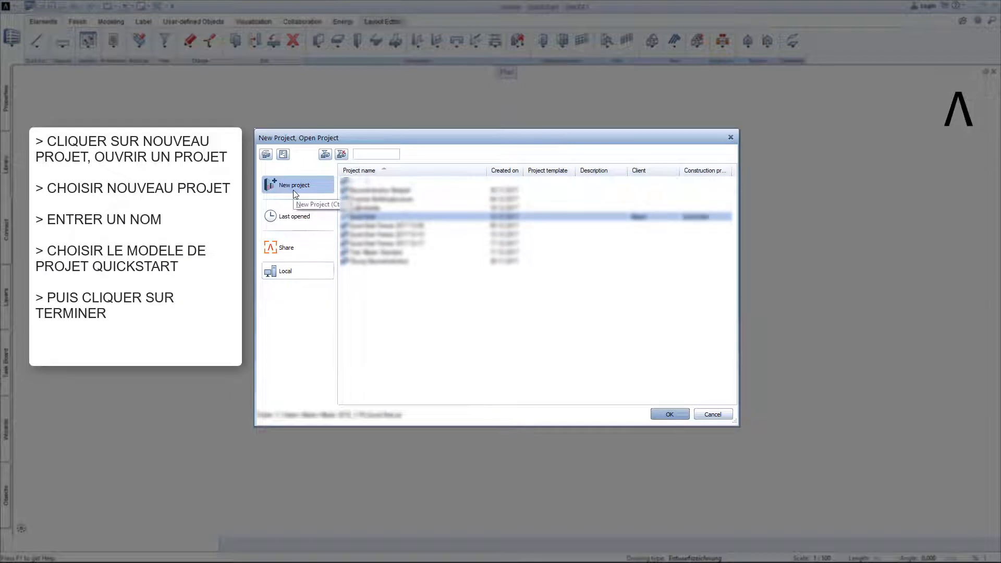
{"action": "left_click", "coordinate": [294, 190]}
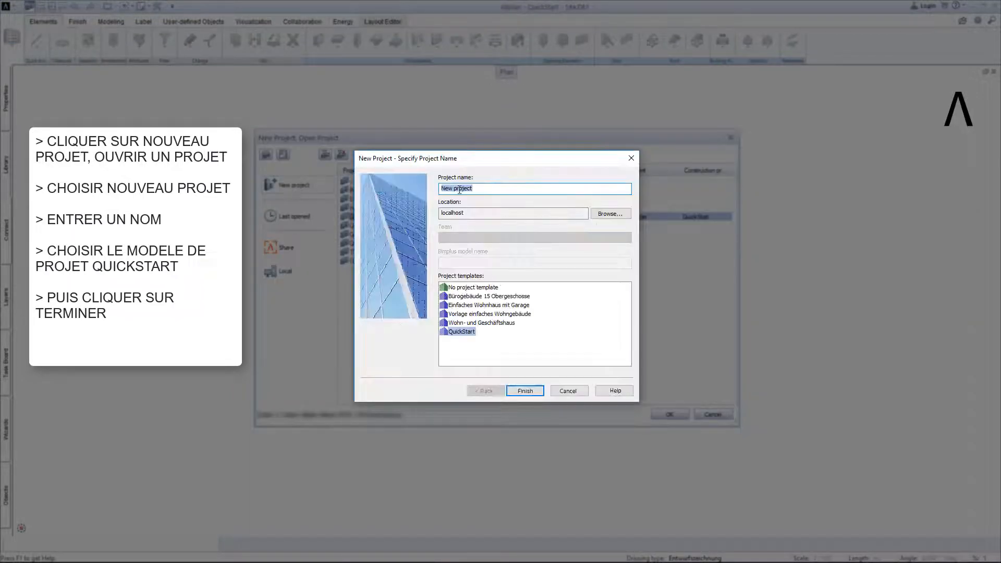
{"action": "type", "text": "QuickStart 01"}
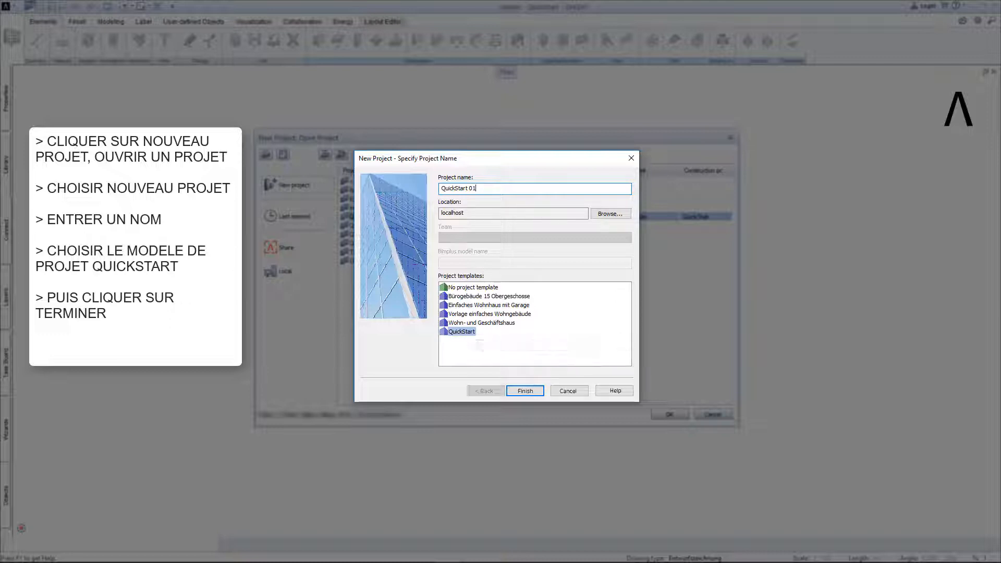
{"action": "left_click", "coordinate": [526, 392]}
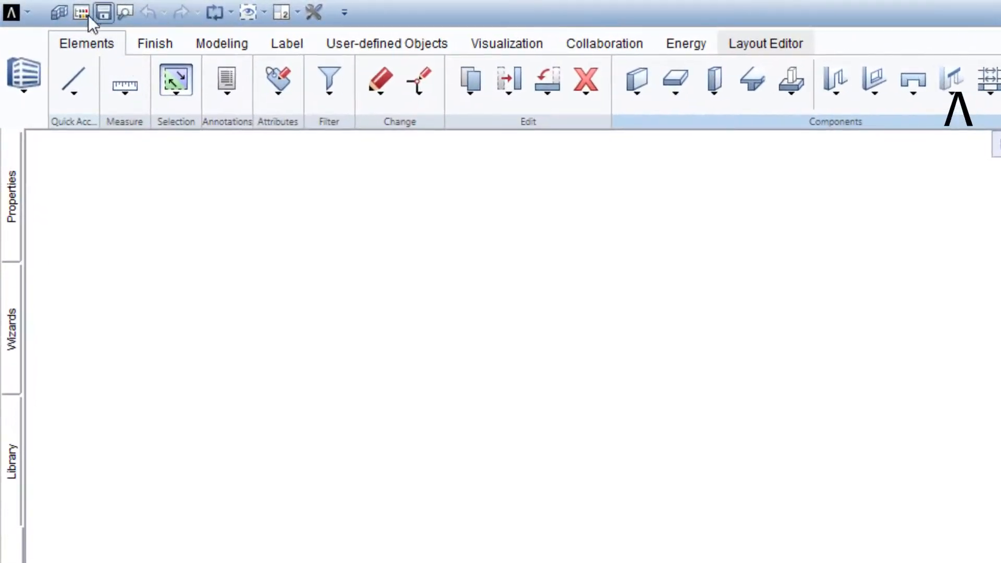
Examine the project's building structure, including the building model's levels and the General and Import (PDF, DWG, DXF...) levels
{"action": "left_click", "coordinate": [82, 11]}
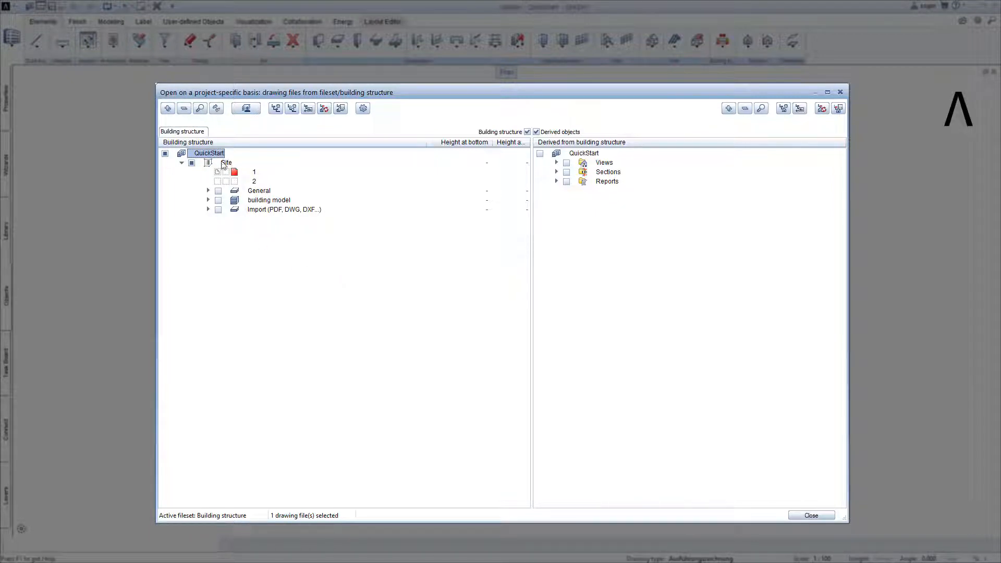
{"action": "left_click", "coordinate": [208, 200]}
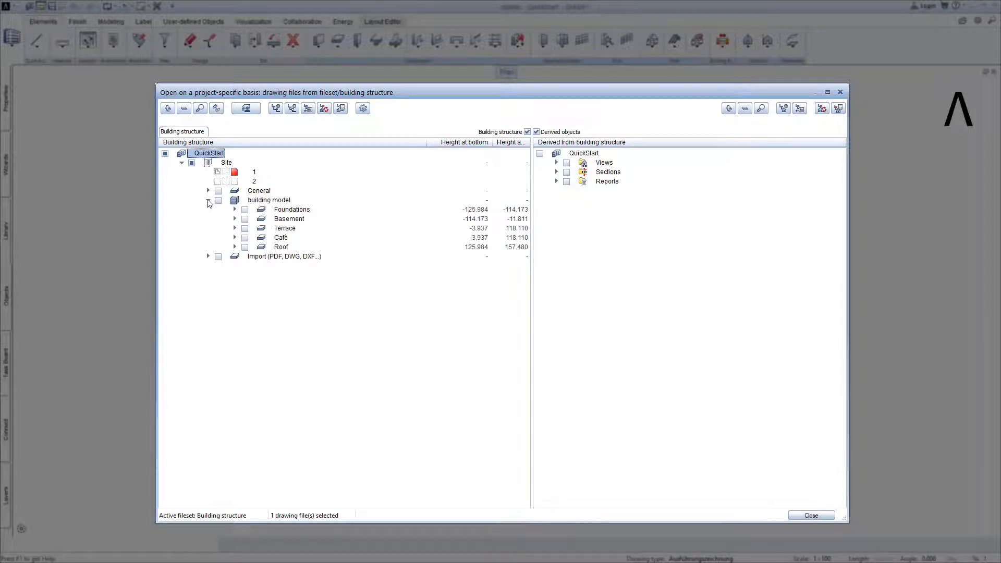
{"action": "left_click", "coordinate": [287, 210]}
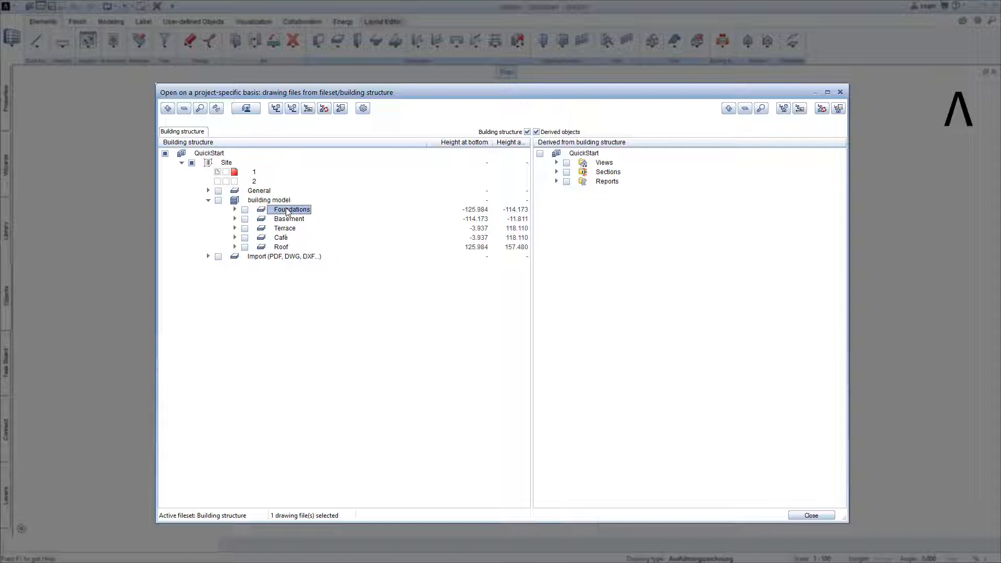
{"action": "left_click", "coordinate": [290, 229]}
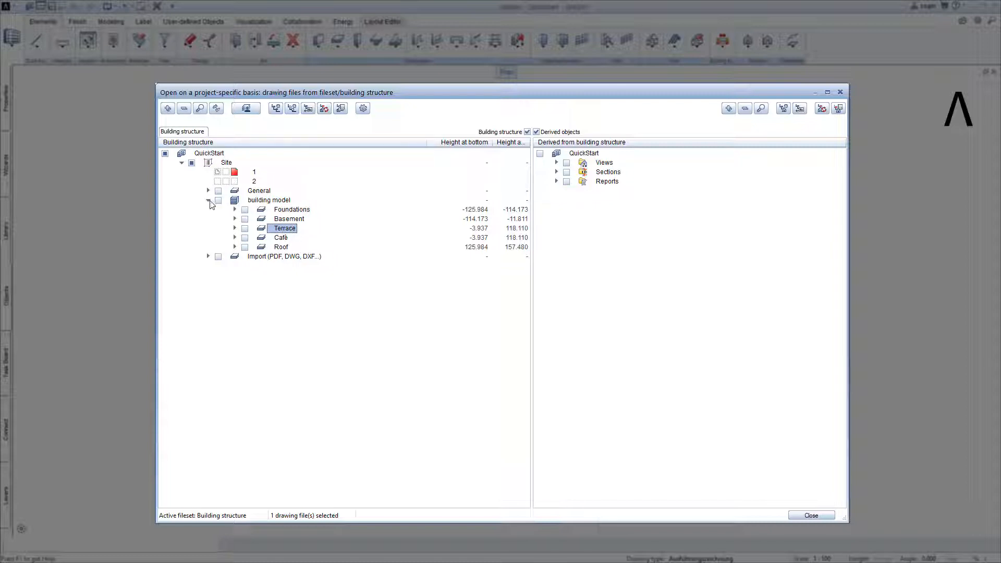
{"action": "left_click", "coordinate": [208, 200]}
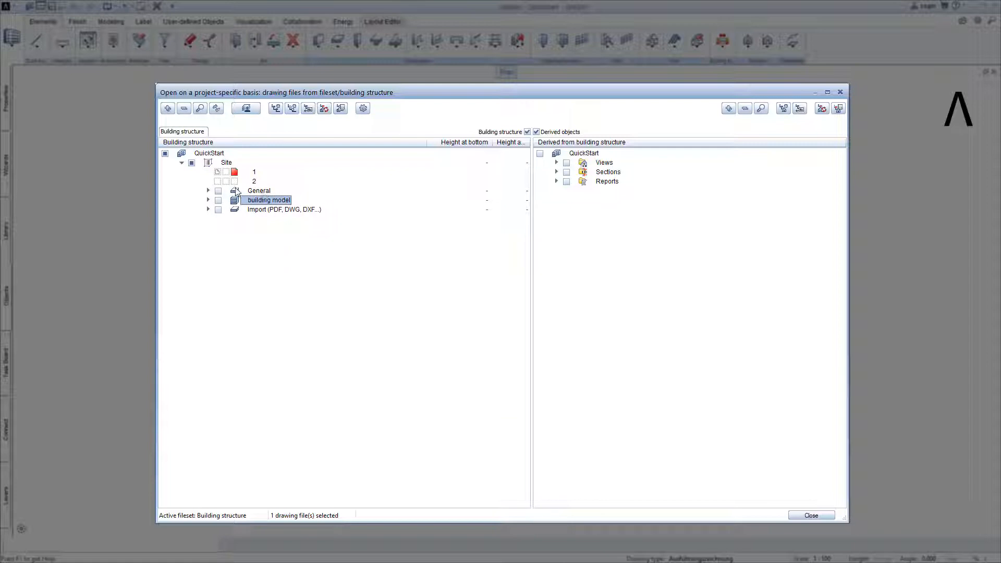
{"action": "left_click", "coordinate": [264, 191]}
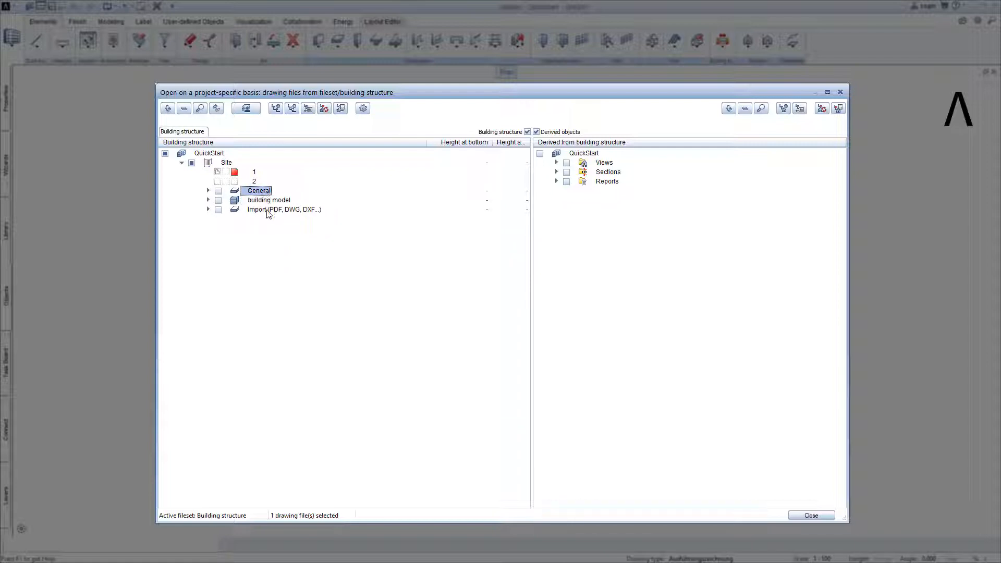
{"action": "left_click", "coordinate": [267, 213]}
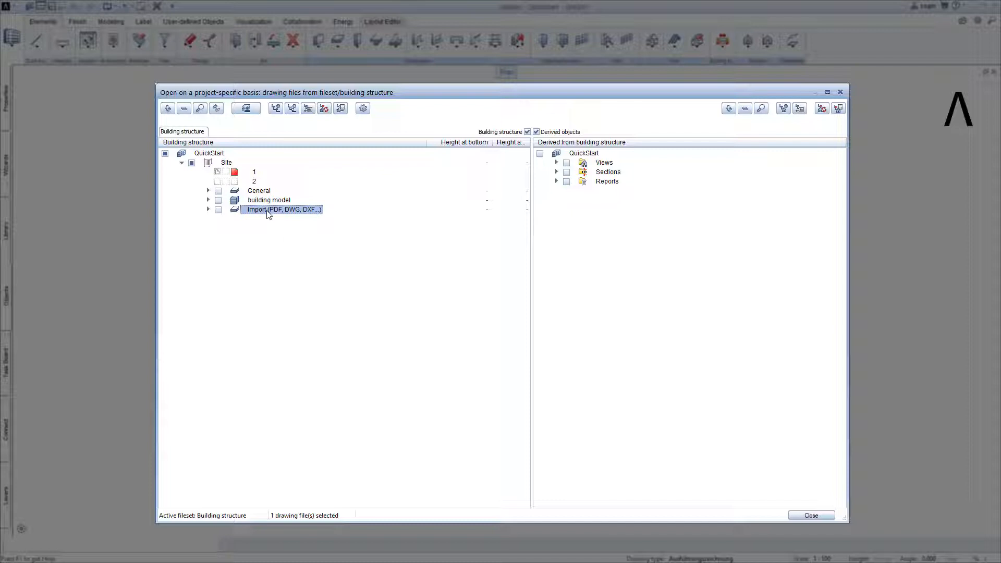
Make drawing file 500 Import site plan under Import (PDF, DWG, DXF...) current and return to the drawing
{"action": "left_click", "coordinate": [208, 209]}
{"action": "left_click", "coordinate": [218, 210]}
{"action": "left_click", "coordinate": [261, 219]}
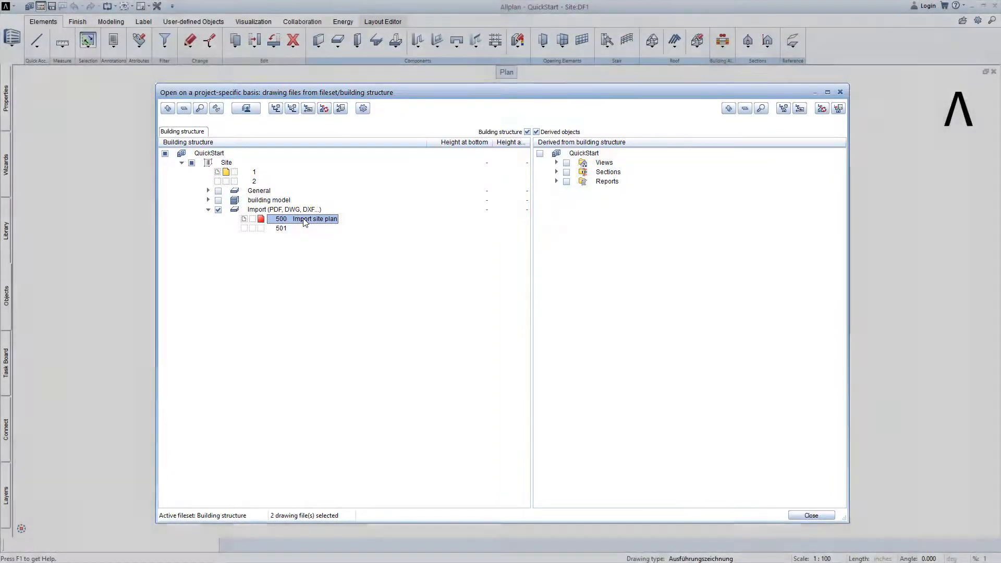
{"action": "double_click", "coordinate": [303, 218]}
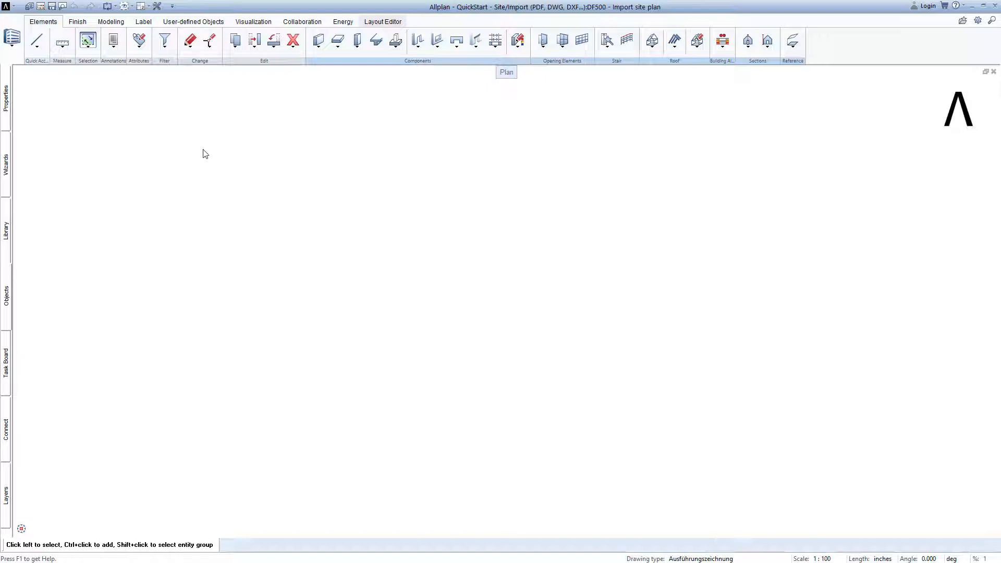
Open the QuickStart project's folder in File Explorer from the project selection and bring that folder window to the front
{"action": "left_click", "coordinate": [31, 7]}
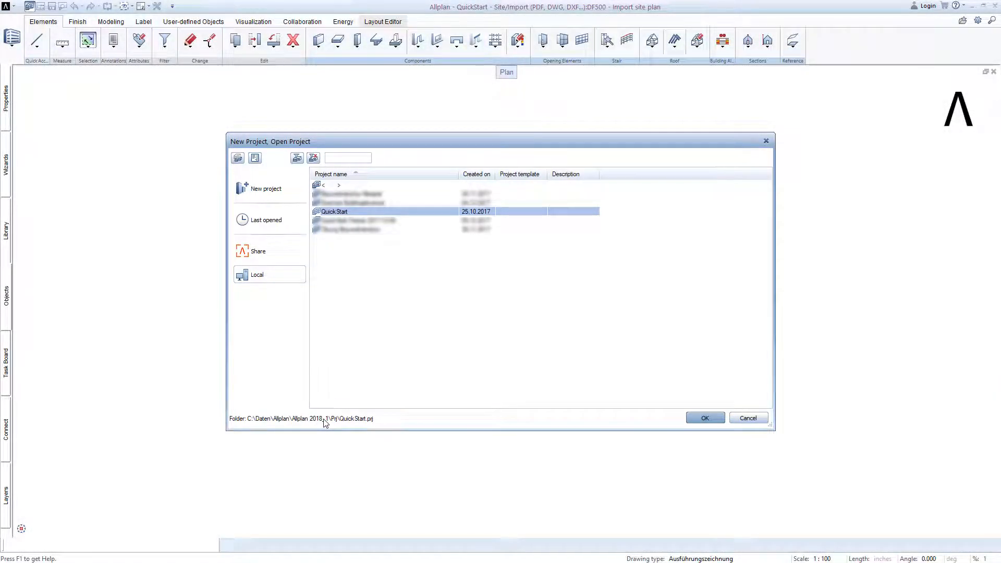
{"action": "right_click", "coordinate": [331, 421]}
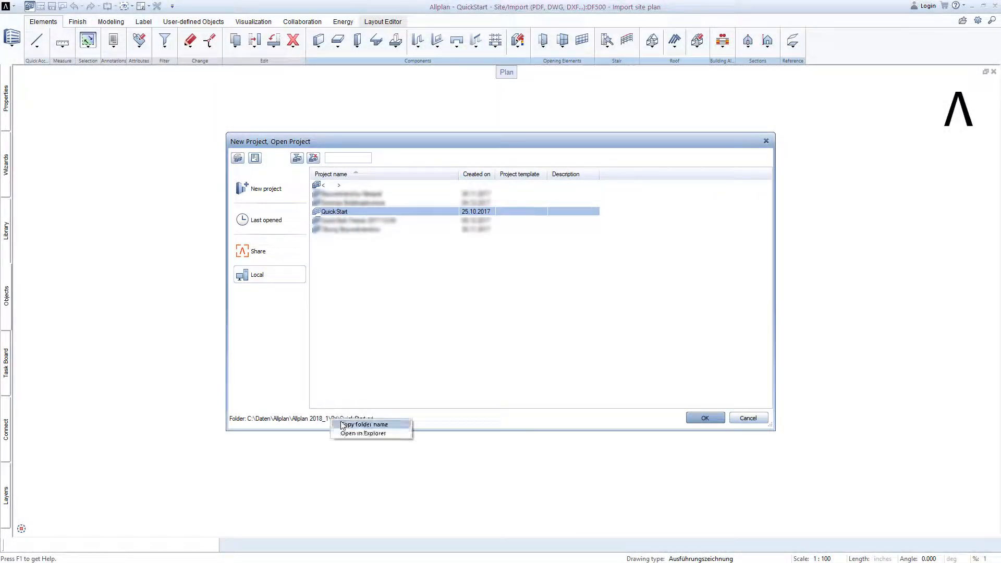
{"action": "left_click", "coordinate": [399, 434]}
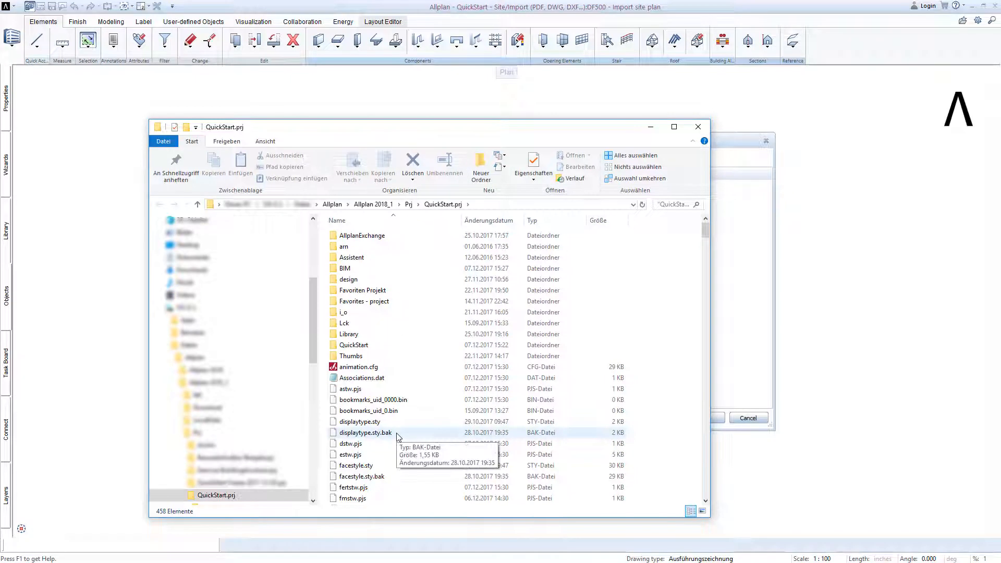
{"action": "left_click", "coordinate": [747, 419]}
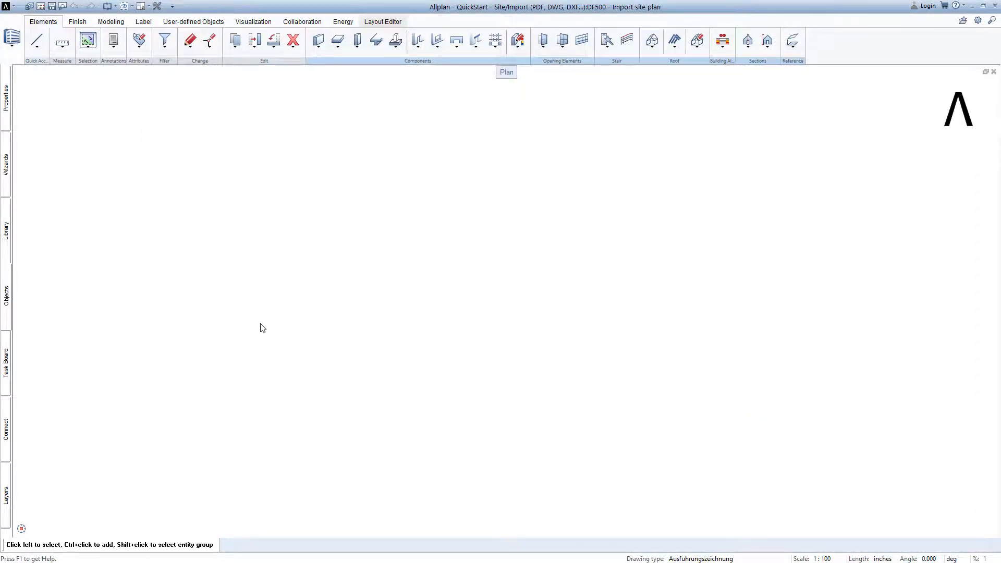
{"action": "key", "text": "alt+Tab"}
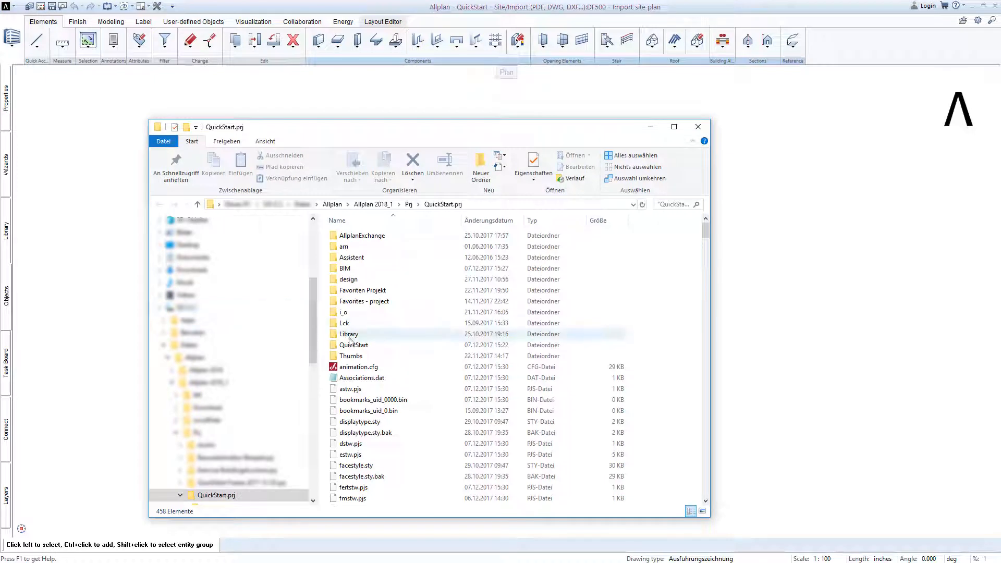
Import Site plan 500.pdf from the QuickStart subfolder into the drawing at scale 1.00 with all pages
{"action": "left_click", "coordinate": [372, 346]}
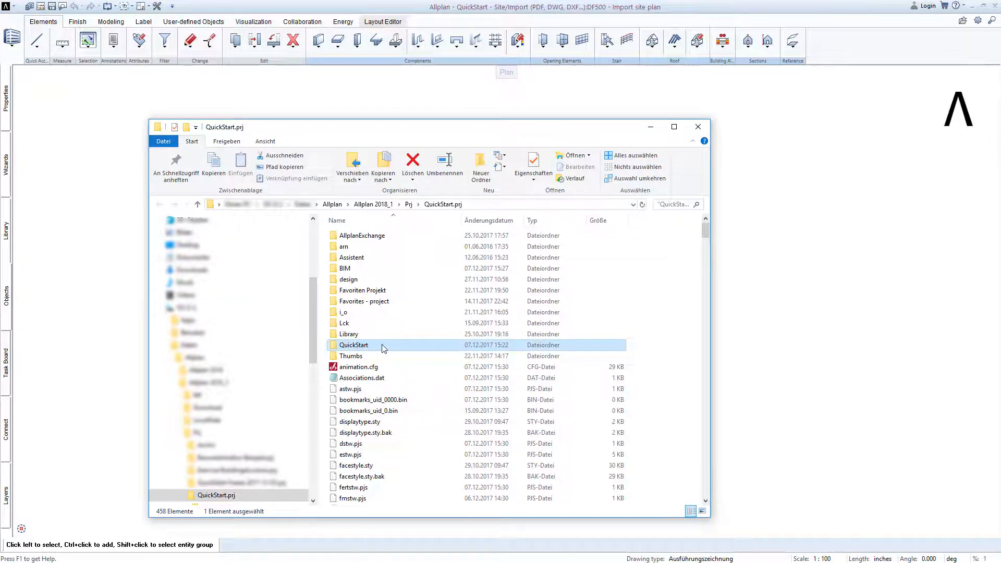
{"action": "double_click", "coordinate": [377, 347]}
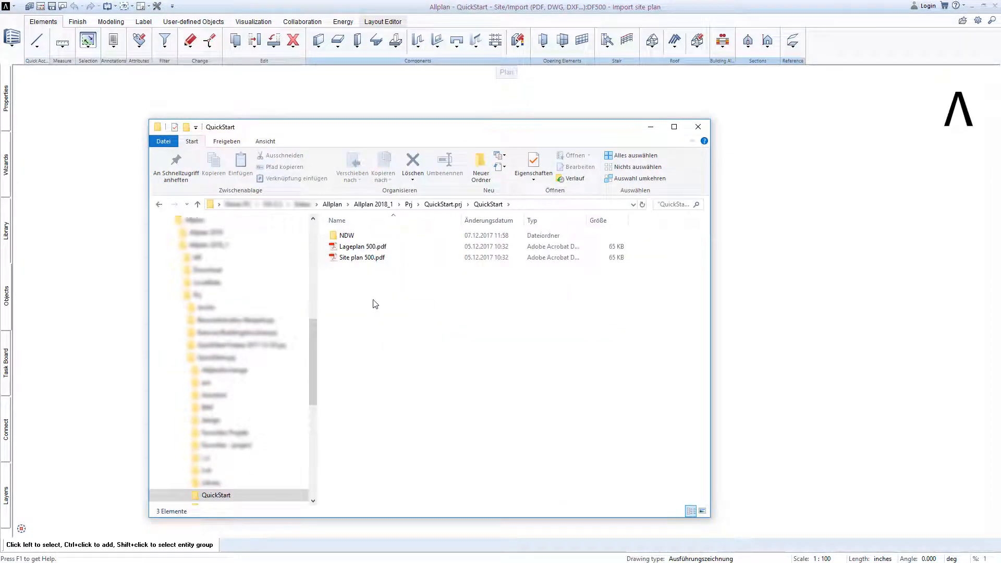
{"action": "left_click", "coordinate": [362, 258]}
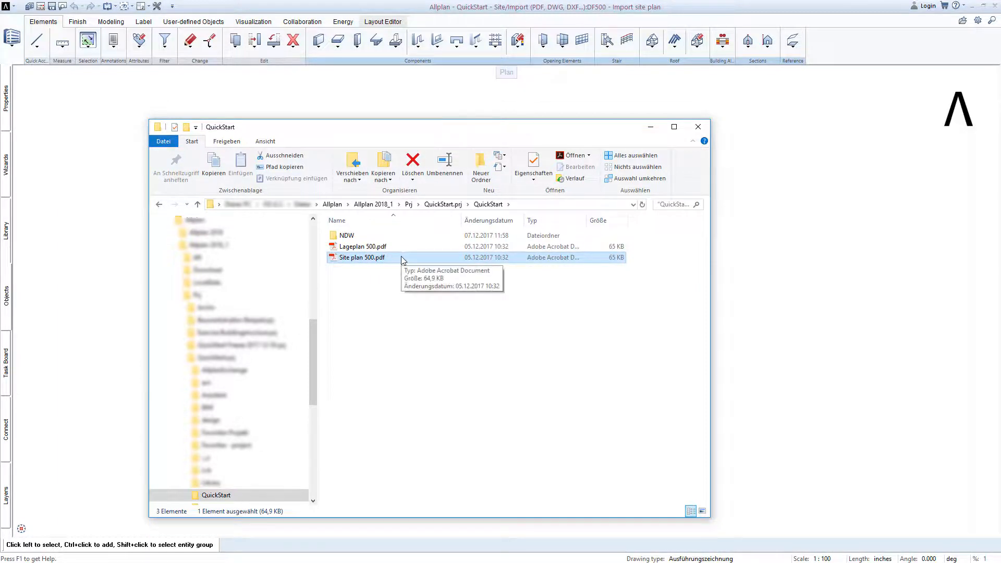
{"action": "left_click_drag", "start_coordinate": [402, 260], "coordinate": [775, 338]}
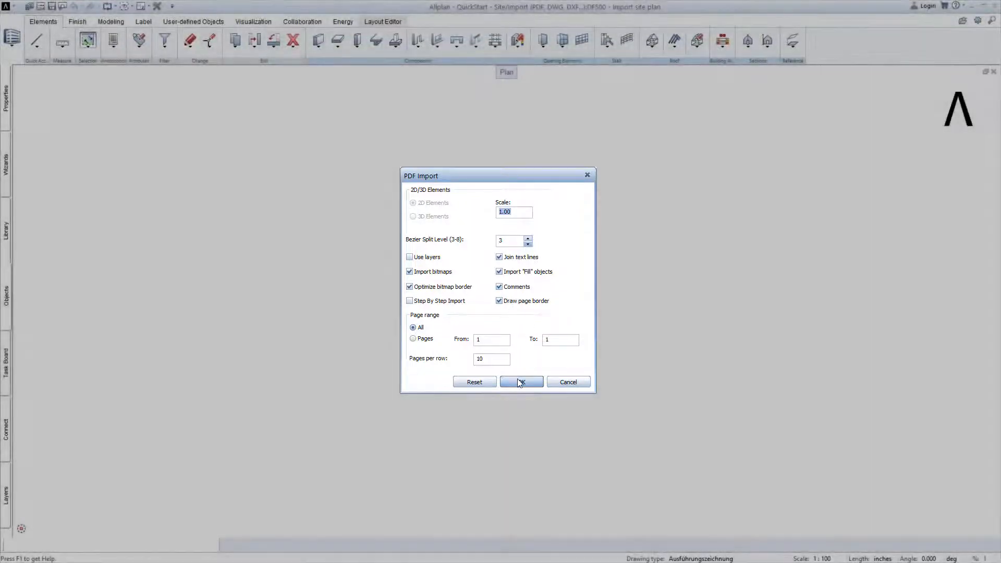
{"action": "left_click", "coordinate": [519, 382]}
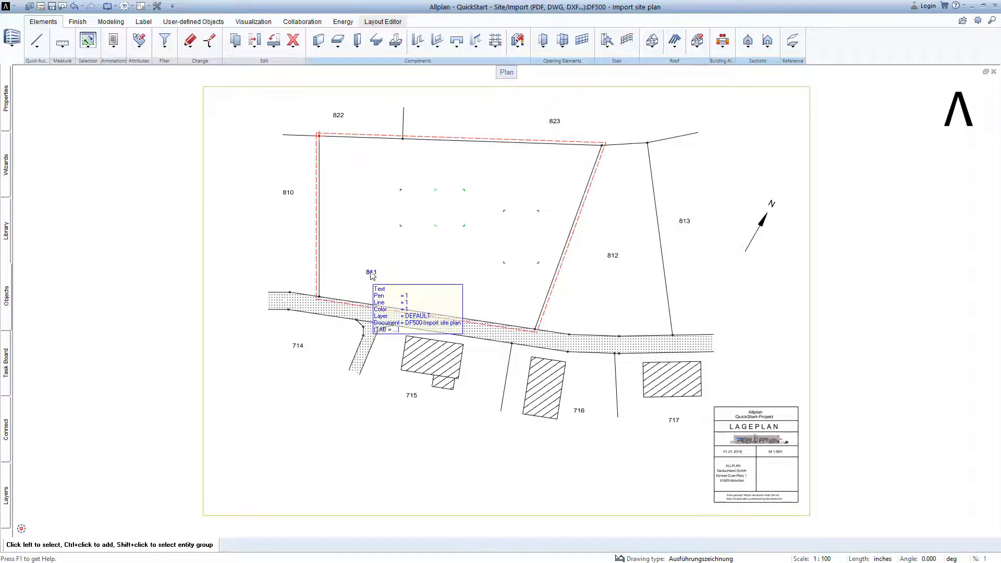
Inspect the imported site plan around parcel 811 and its boundary corner beside parcel 812, up close and as a whole
{"action": "scroll", "coordinate": [373, 276], "scroll_direction": "up", "scroll_amount": 3}
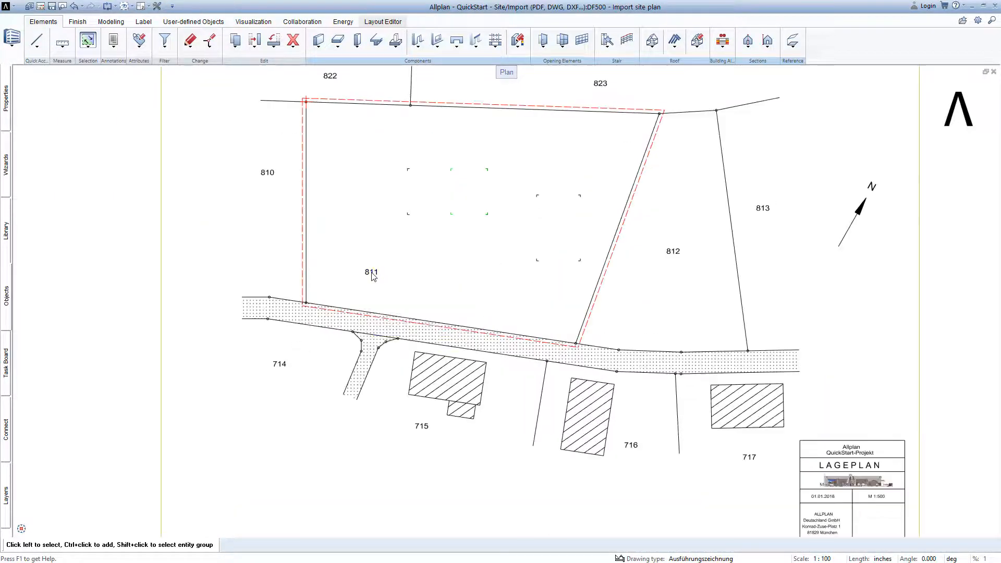
{"action": "scroll", "coordinate": [373, 276], "scroll_direction": "up", "scroll_amount": 1}
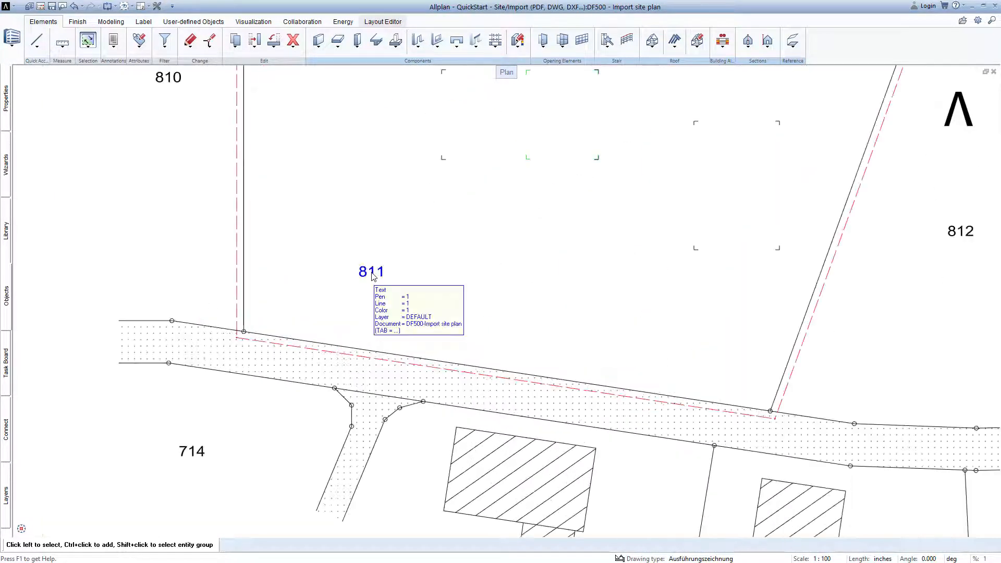
{"action": "scroll", "coordinate": [373, 276], "scroll_direction": "down", "scroll_amount": 2}
{"action": "scroll", "coordinate": [373, 276], "scroll_direction": "down", "scroll_amount": 3}
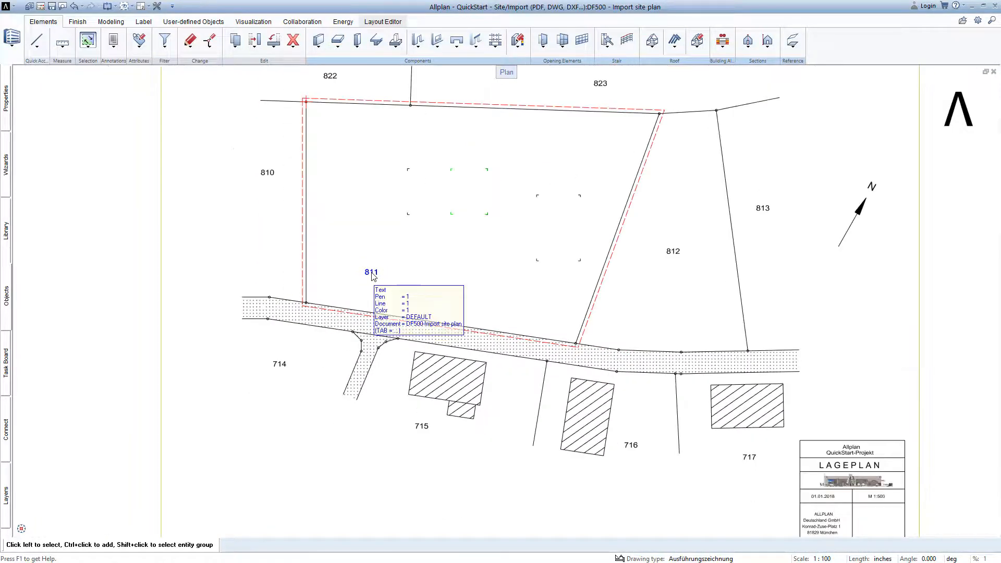
{"action": "scroll", "coordinate": [373, 277], "scroll_direction": "up", "scroll_amount": 2}
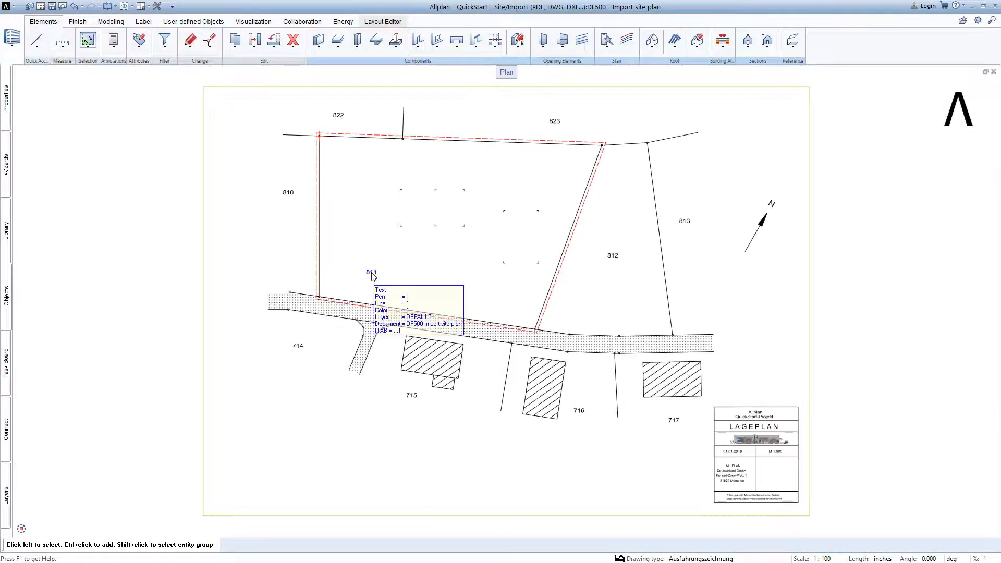
{"action": "scroll", "coordinate": [373, 276], "scroll_direction": "up", "scroll_amount": 3}
{"action": "scroll", "coordinate": [373, 276], "scroll_direction": "down", "scroll_amount": 3}
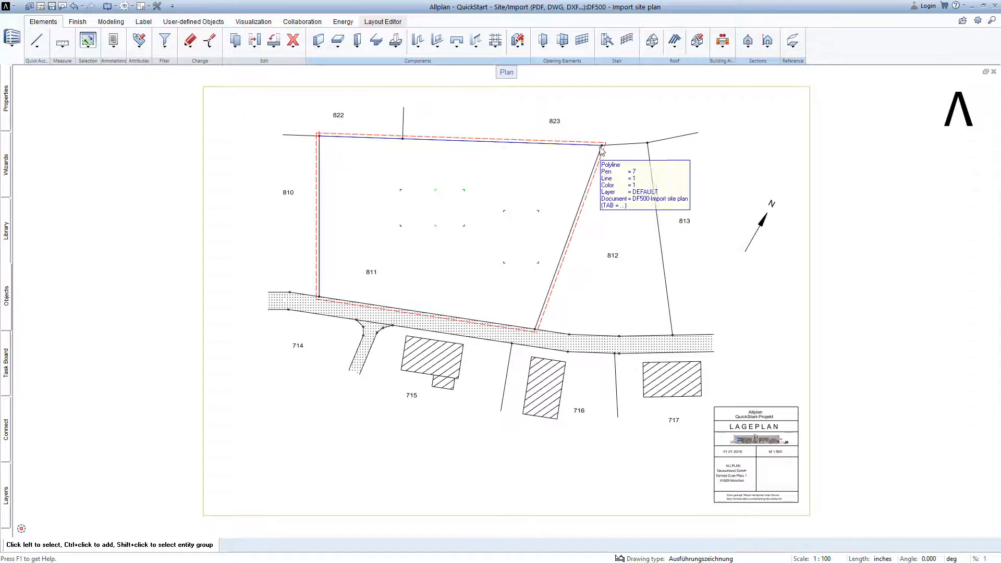
{"action": "scroll", "coordinate": [602, 146], "scroll_direction": "up", "scroll_amount": 4}
{"action": "scroll", "coordinate": [600, 150], "scroll_direction": "up", "scroll_amount": 3}
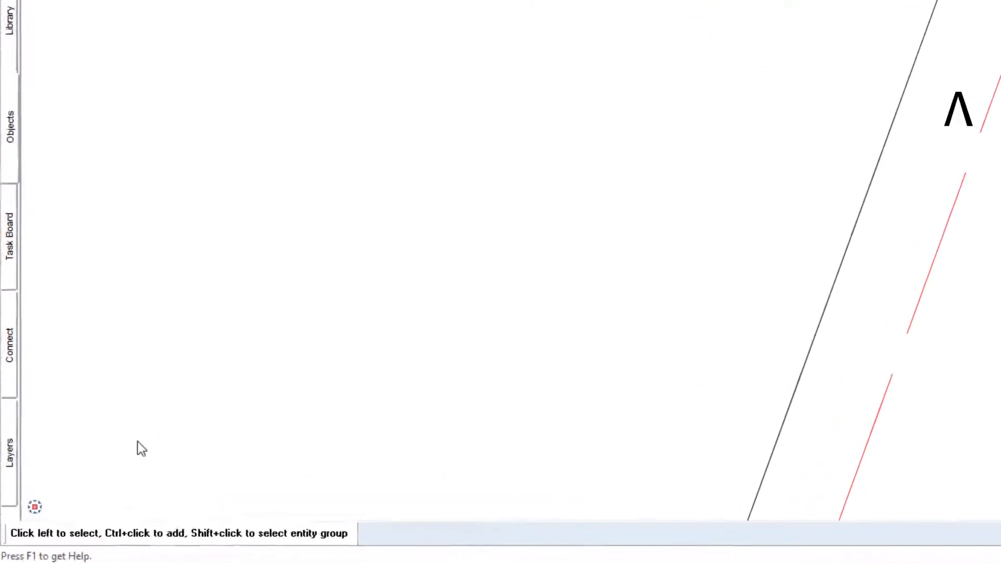
{"action": "mouse_move", "coordinate": [74, 503]}
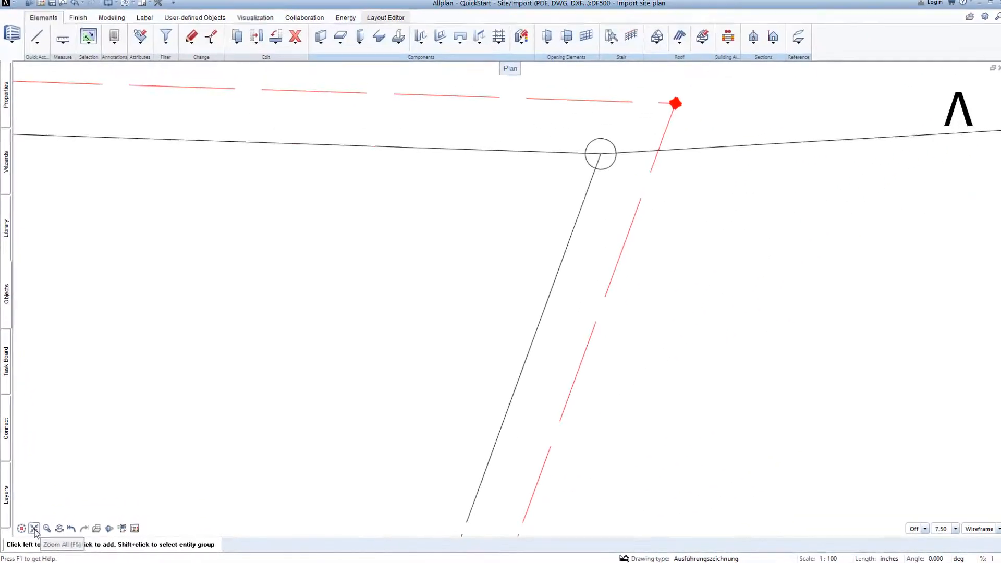
{"action": "left_click", "coordinate": [34, 528]}
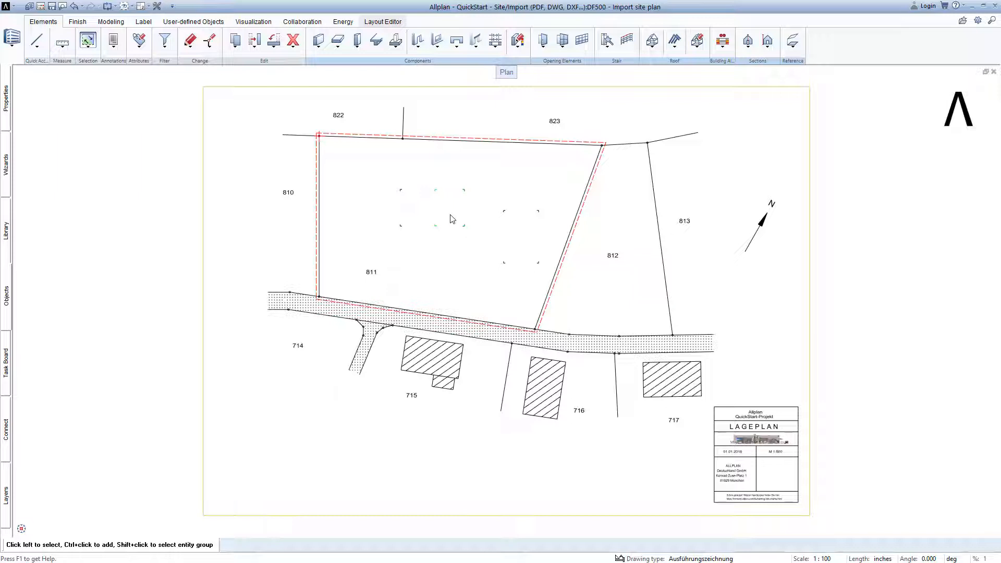
{"action": "middle_click_drag", "start_coordinate": [452, 219], "coordinate": [456, 239]}
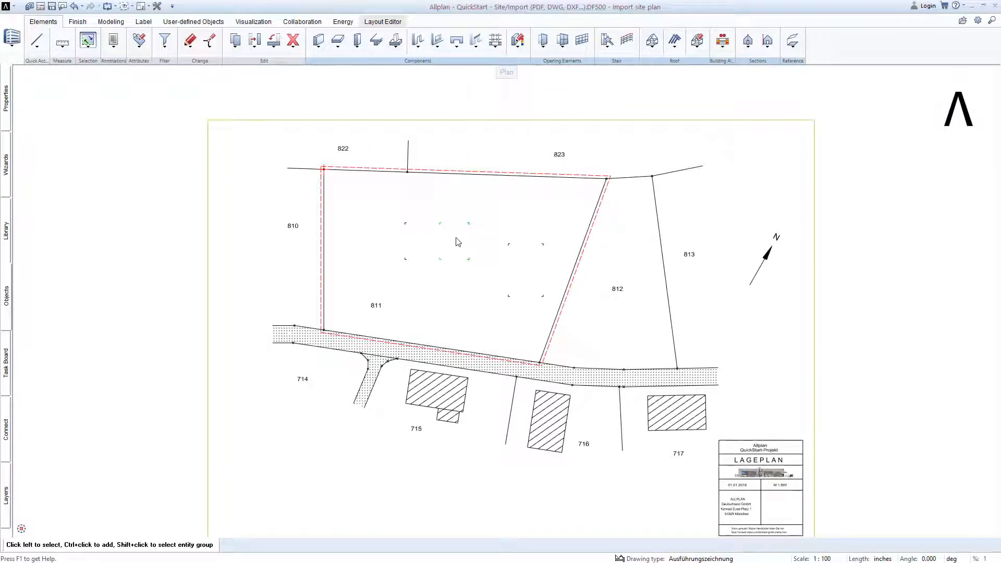
{"action": "mouse_move", "coordinate": [592, 219]}
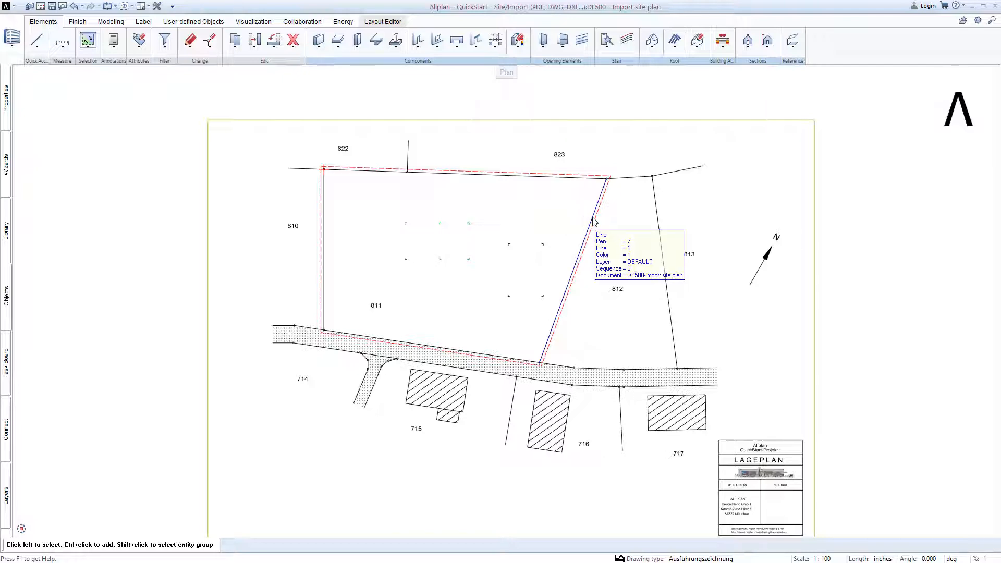
{"action": "mouse_move", "coordinate": [369, 177]}
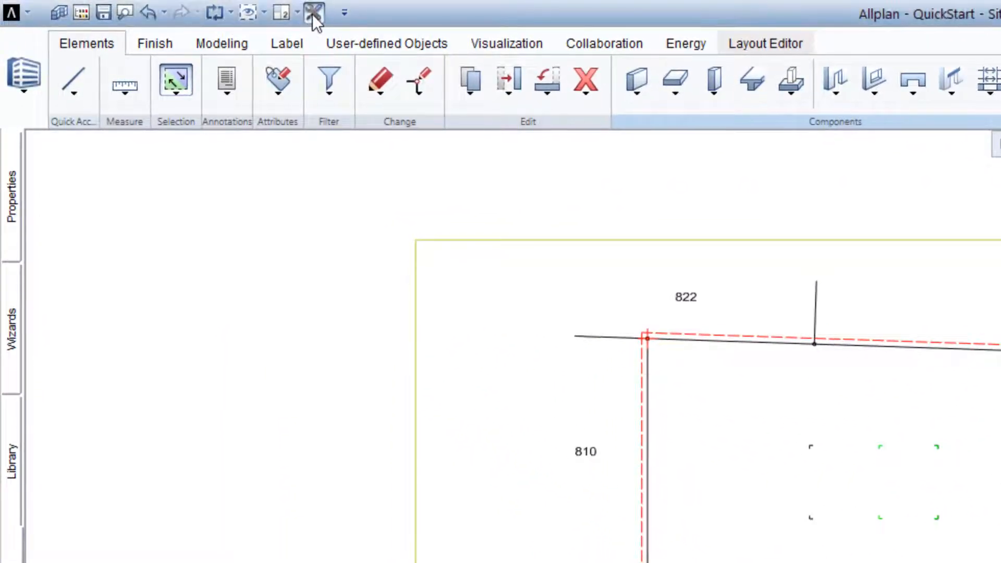
In the Selection options, exclude Sequence from the element info details to be displayed and apply the change
{"action": "left_click", "coordinate": [292, 13]}
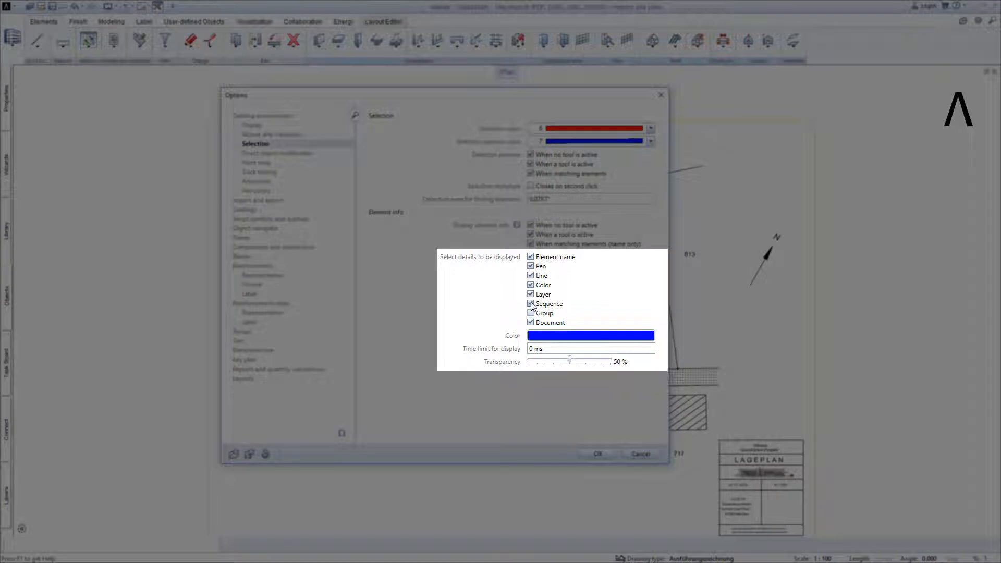
{"action": "left_click", "coordinate": [532, 304]}
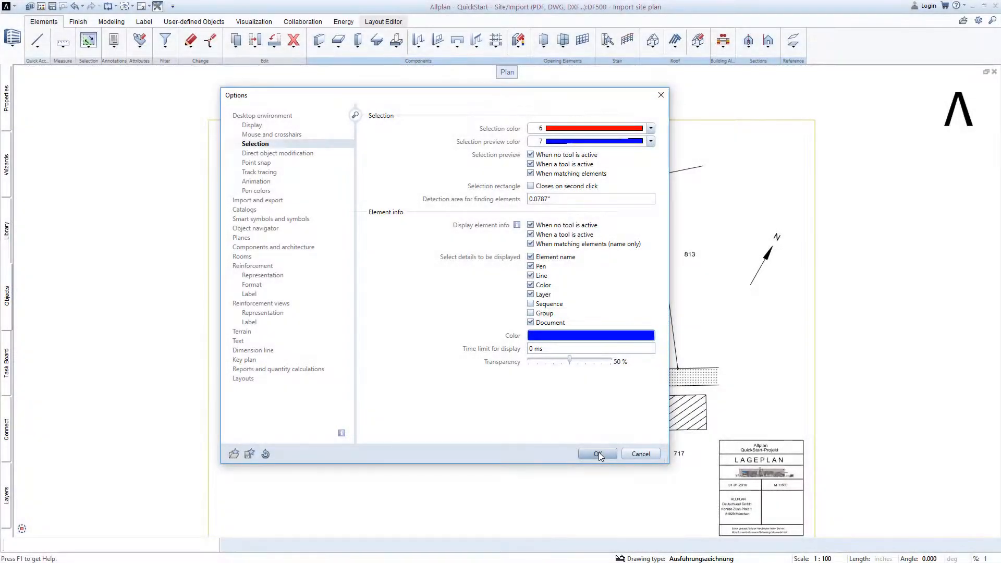
{"action": "left_click", "coordinate": [598, 454]}
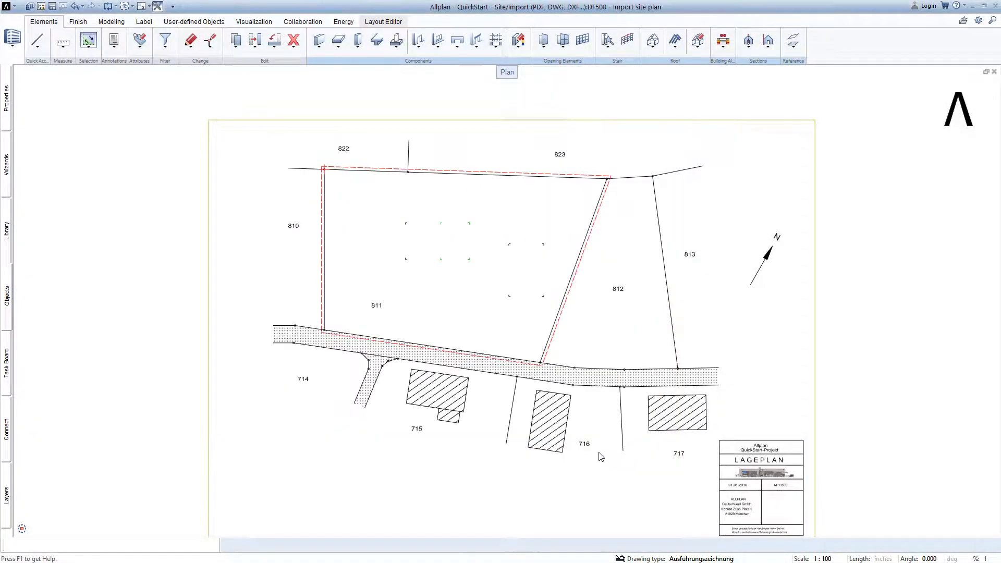
{"action": "mouse_move", "coordinate": [407, 263]}
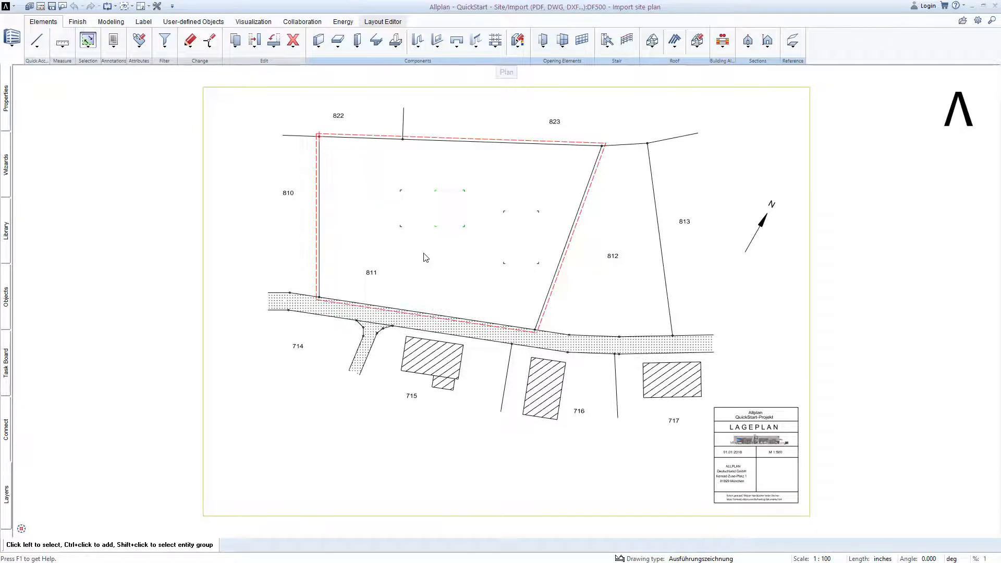
Set drawing file 500 Import site plan to reference mode and make drawing file 111 Basement exercise Drawing File under Basement current
{"action": "left_click", "coordinate": [41, 7]}
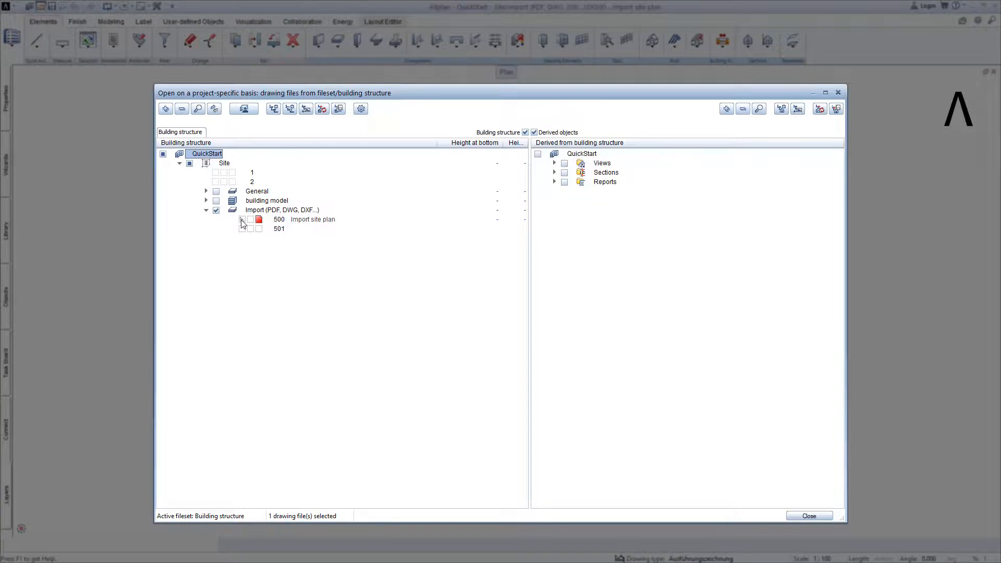
{"action": "left_click", "coordinate": [242, 220]}
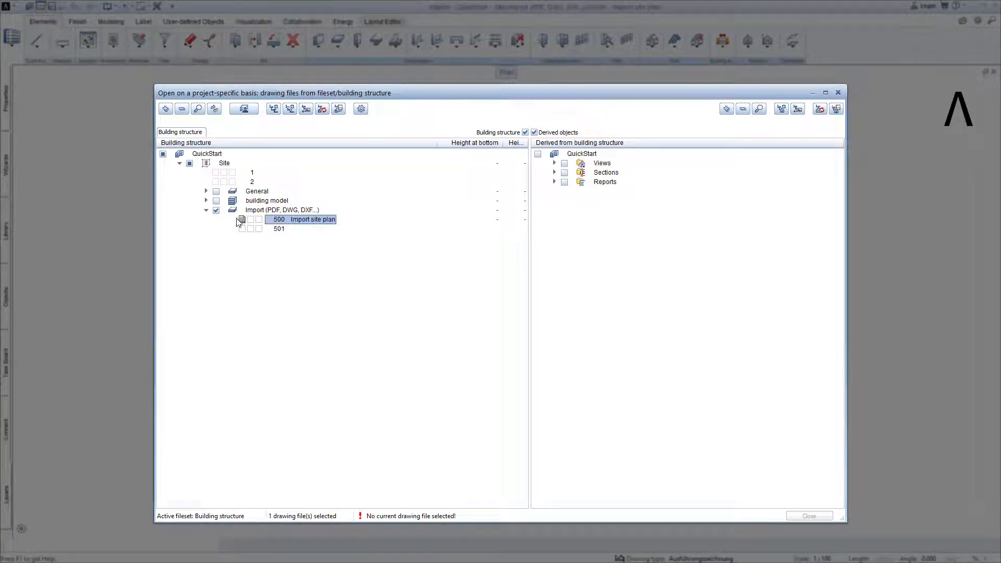
{"action": "left_click", "coordinate": [206, 201]}
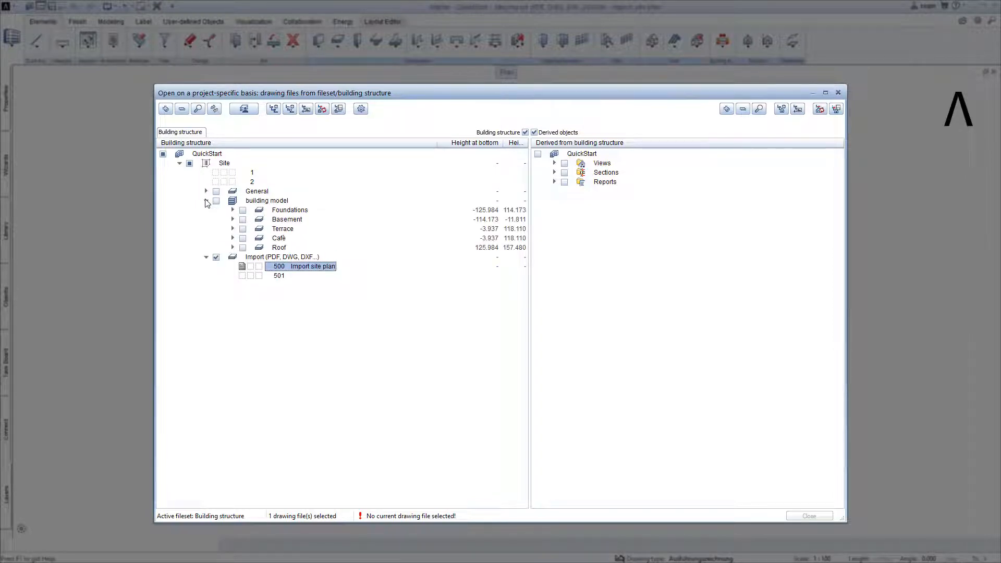
{"action": "left_click", "coordinate": [232, 219]}
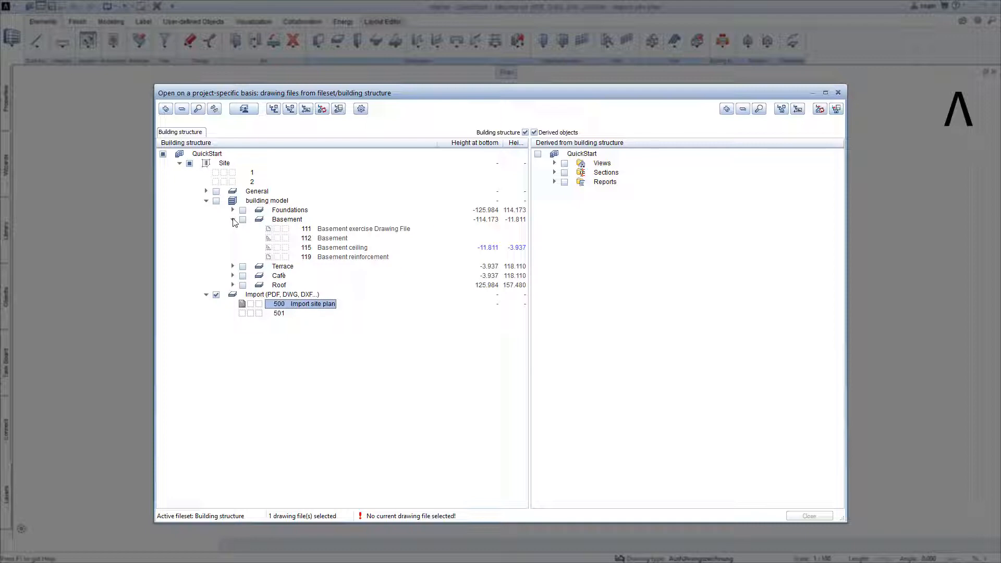
{"action": "left_click", "coordinate": [284, 229]}
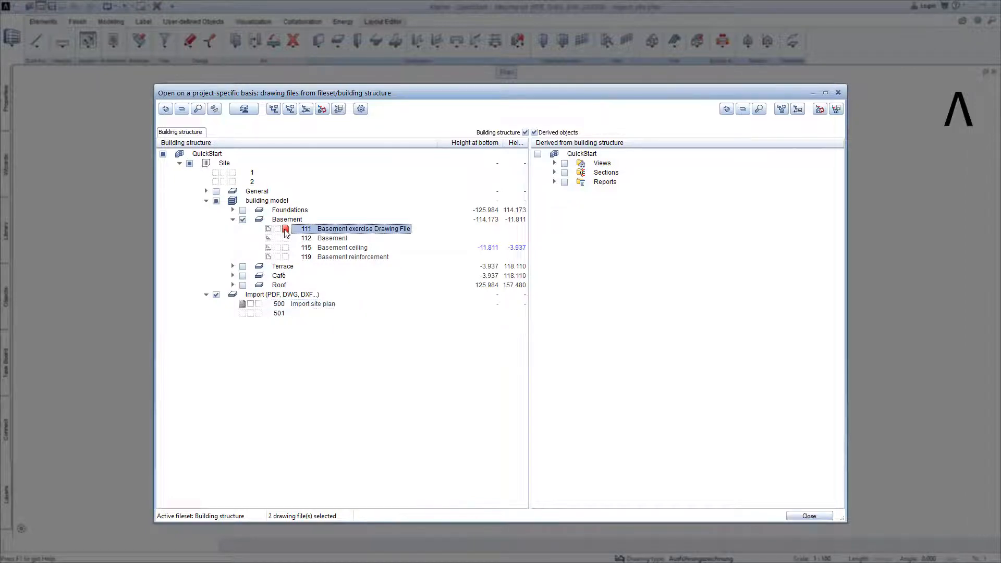